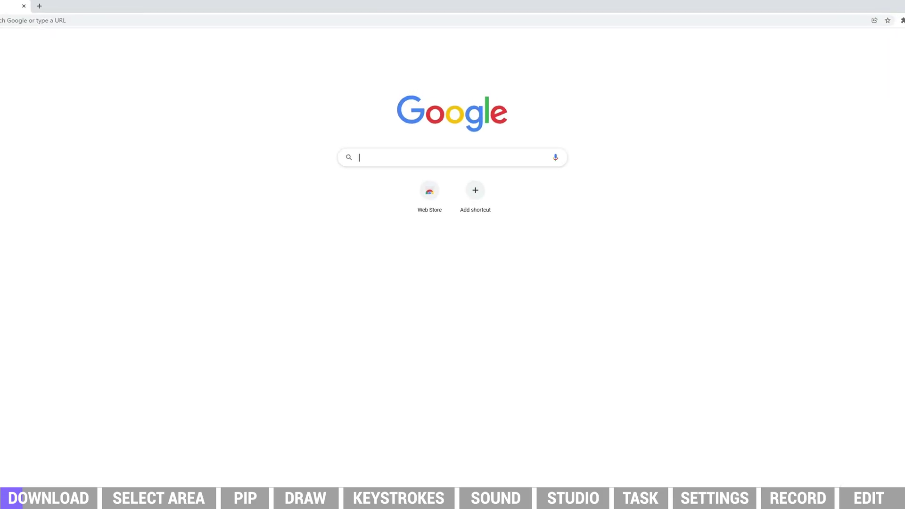
type("www.hitpaw.com")
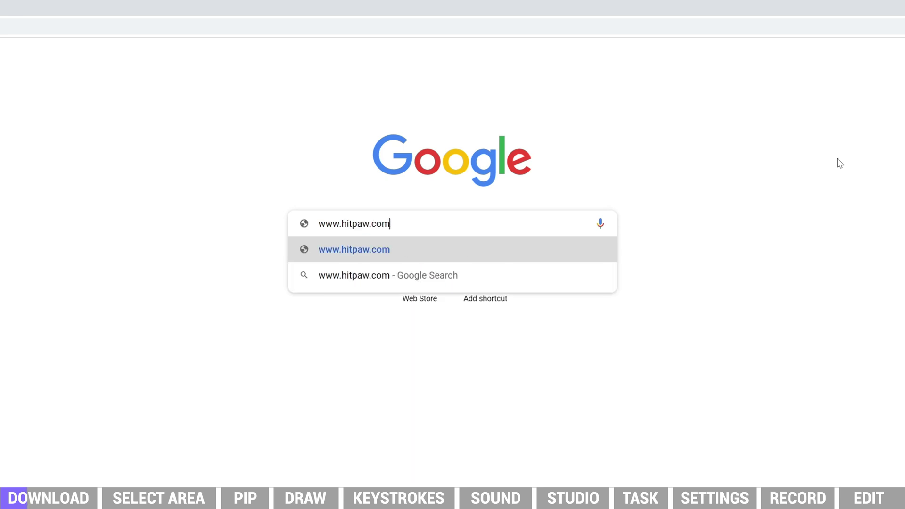
key("Return")
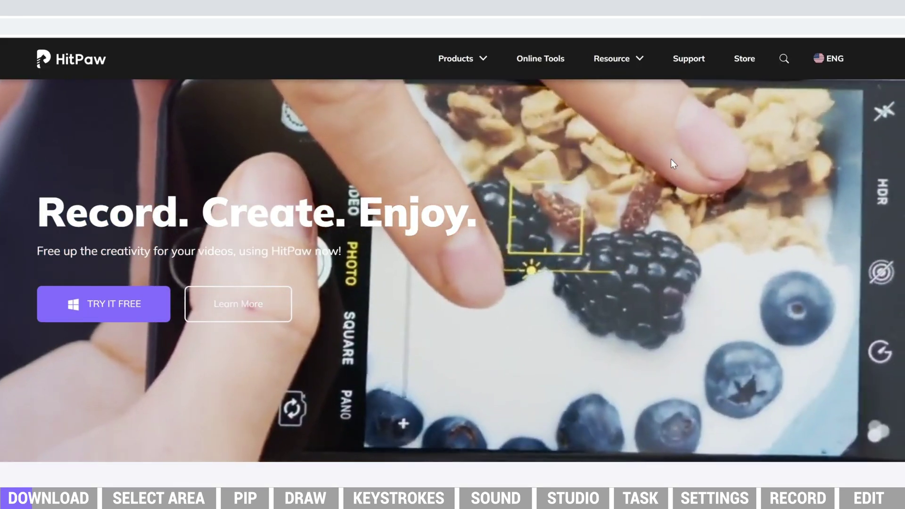
mouse_move(485, 70)
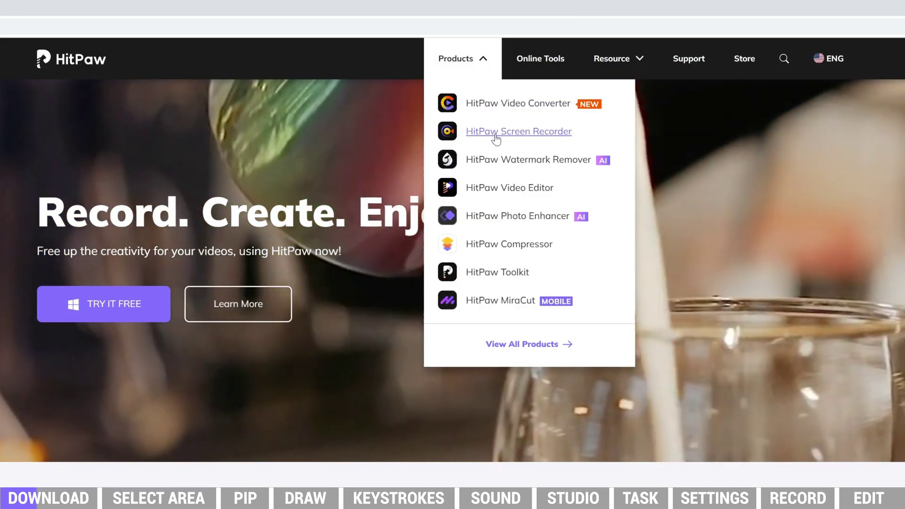
left_click(496, 134)
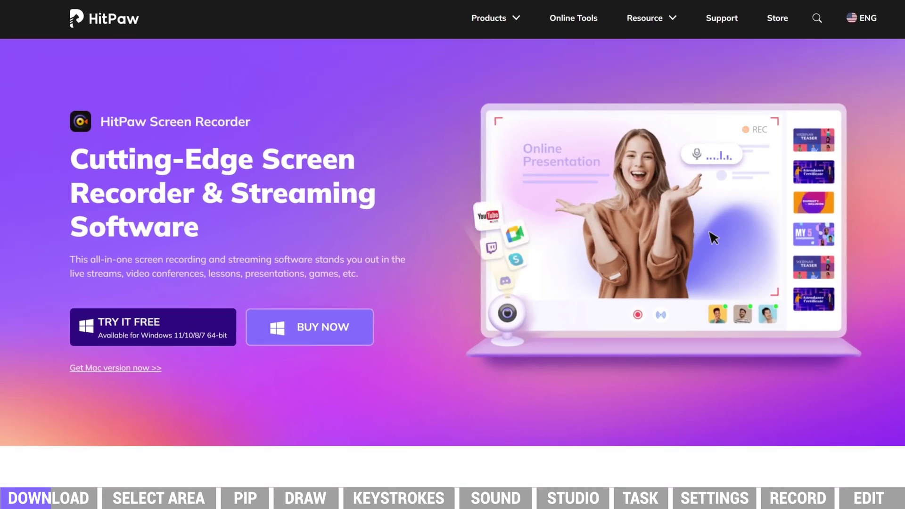
left_click(137, 369)
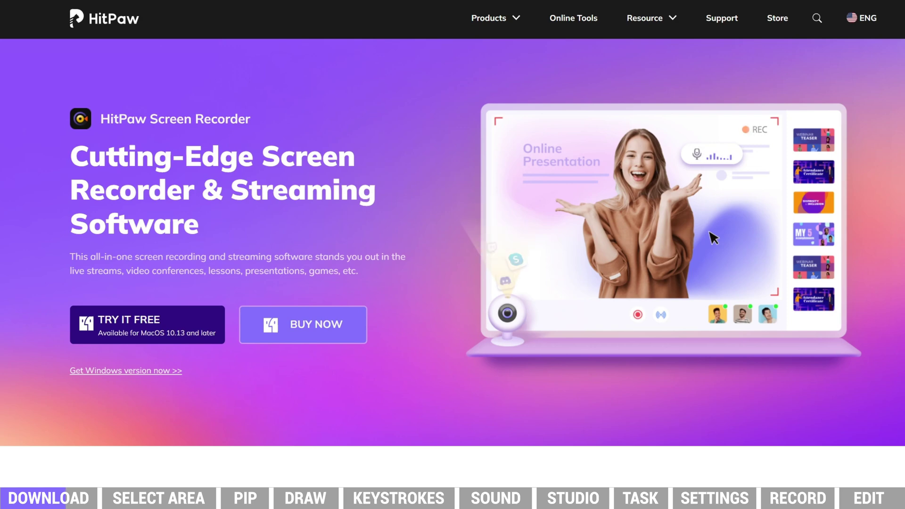
left_click(137, 372)
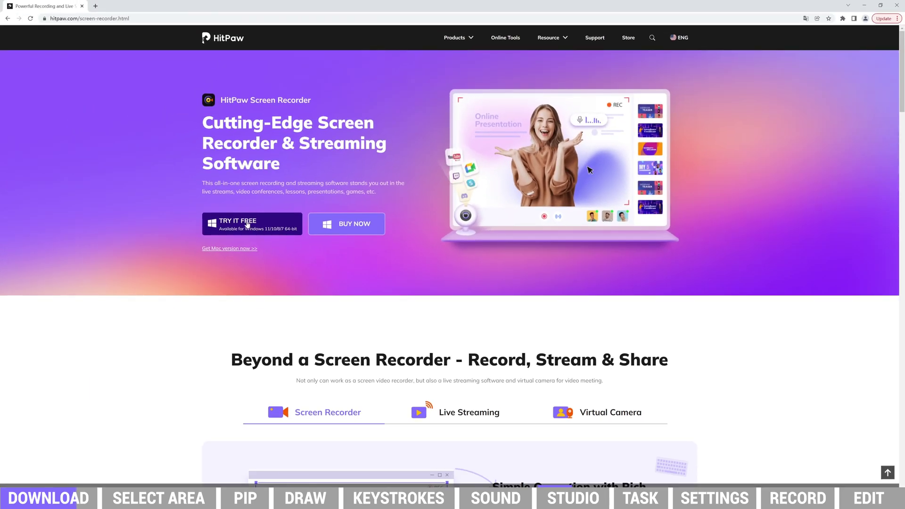
- Download the free Windows installer and install it with English as the language
left_click(247, 225)
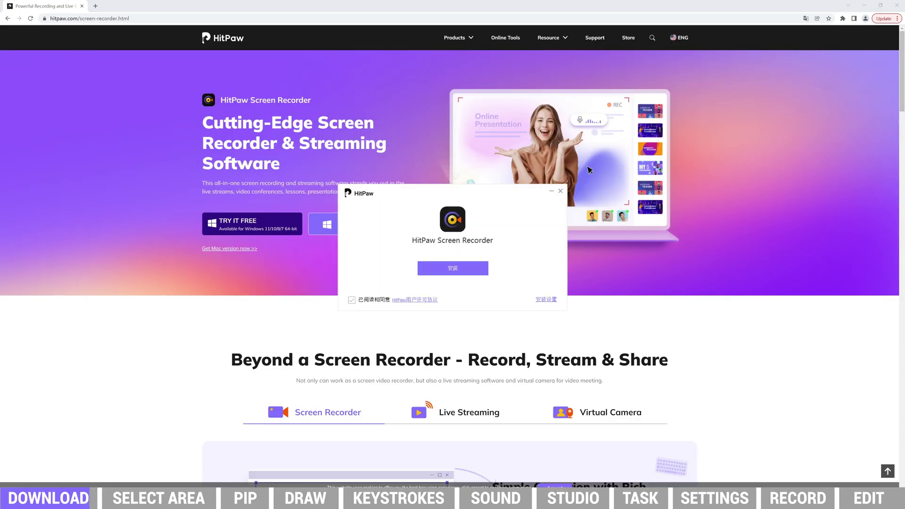
left_click(541, 300)
left_click(401, 329)
left_click(377, 349)
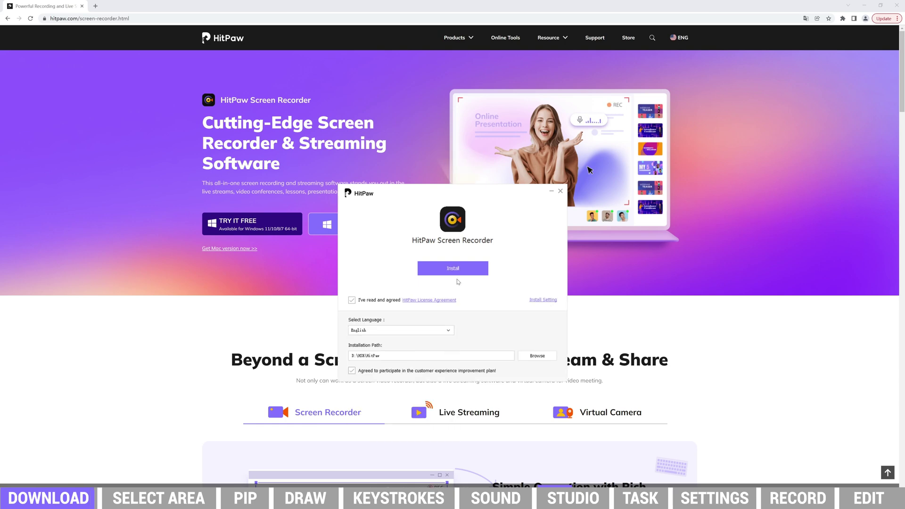
left_click(481, 269)
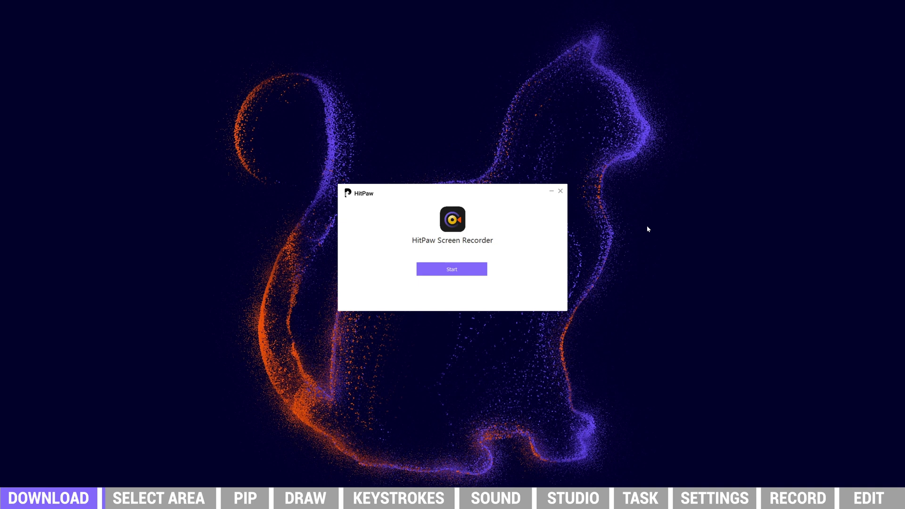
- Launch the recorder, choose Record > Screen, and mark a 1386 x 802 region around the HitPaw title
left_click(447, 269)
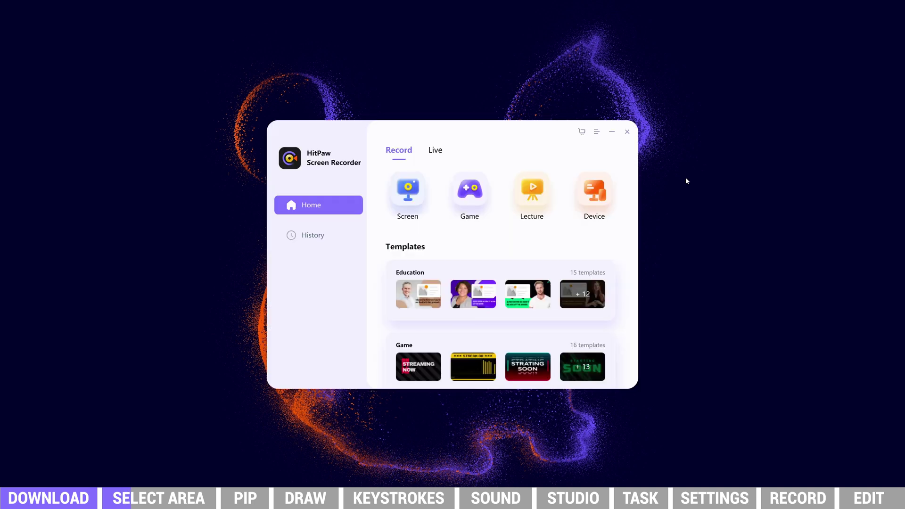
left_click(407, 190)
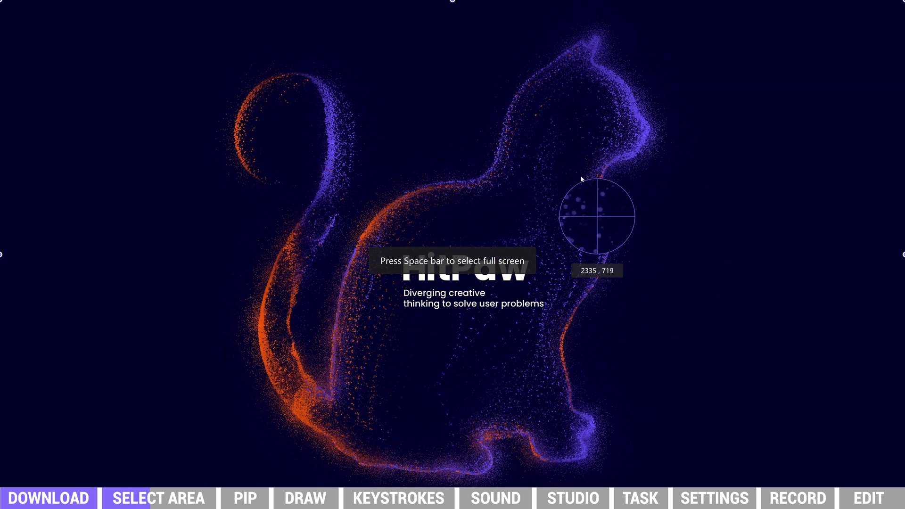
left_click_drag(278, 146, 605, 336)
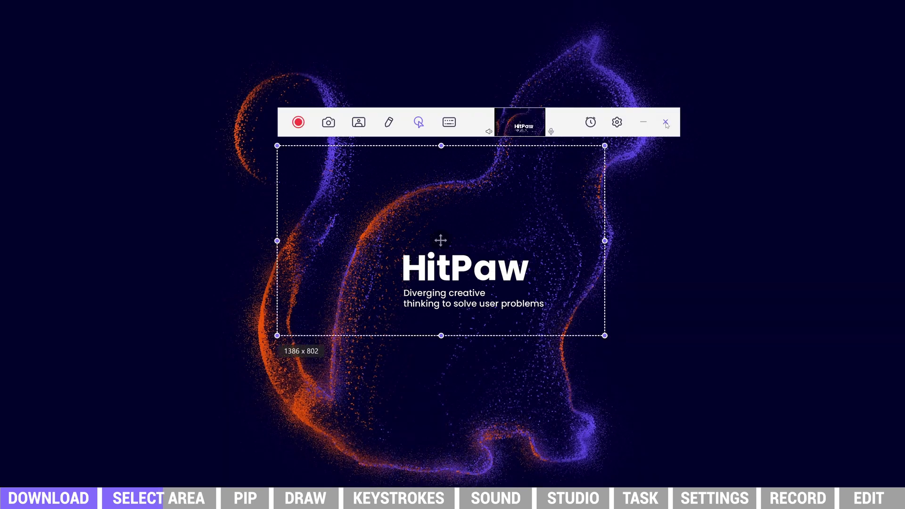
- Discard the partial region and select the full screen with Space
left_click(666, 122)
left_click(407, 188)
key("space")
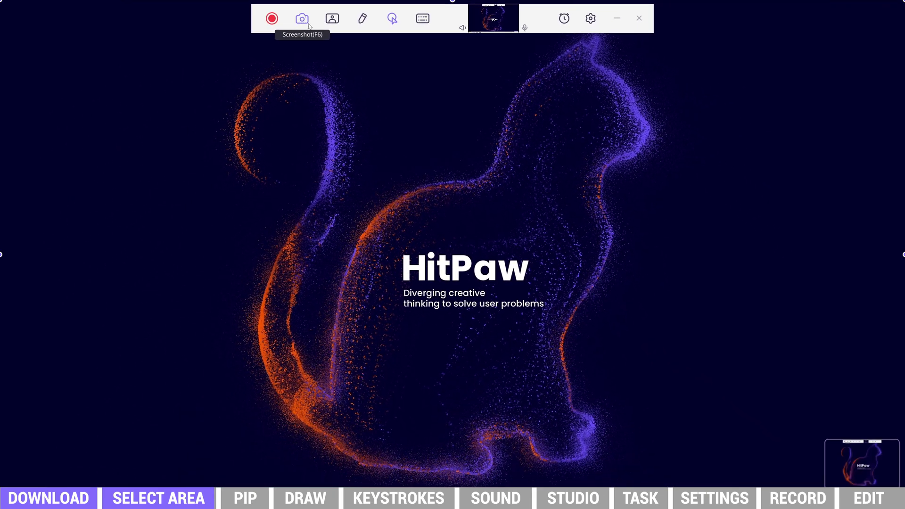
- Enable Picture in Picture, review the Webcam/iPhone/iPad devices, and pick the Screen + Webcam layout
left_click(333, 19)
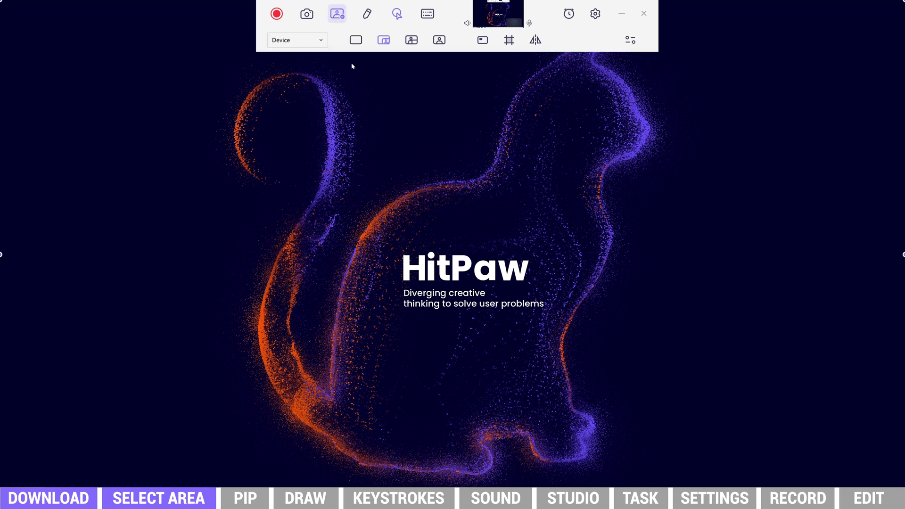
left_click(321, 42)
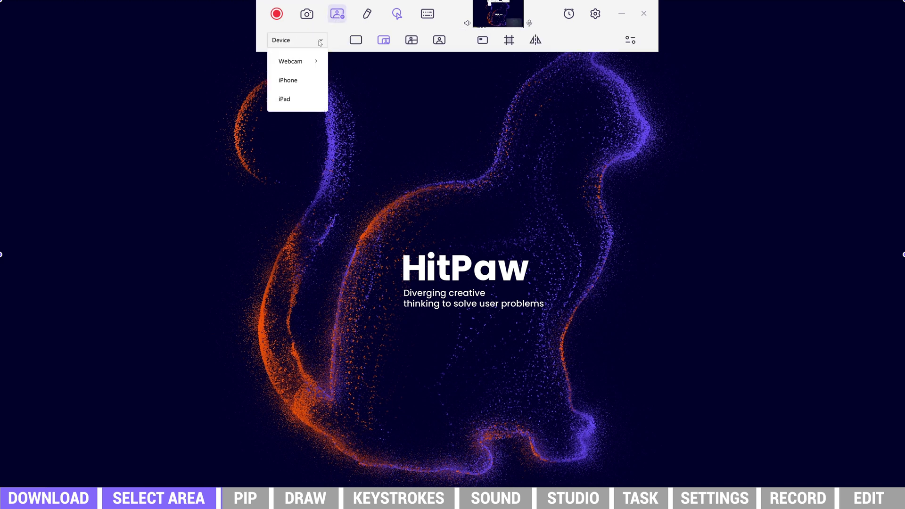
mouse_move(298, 69)
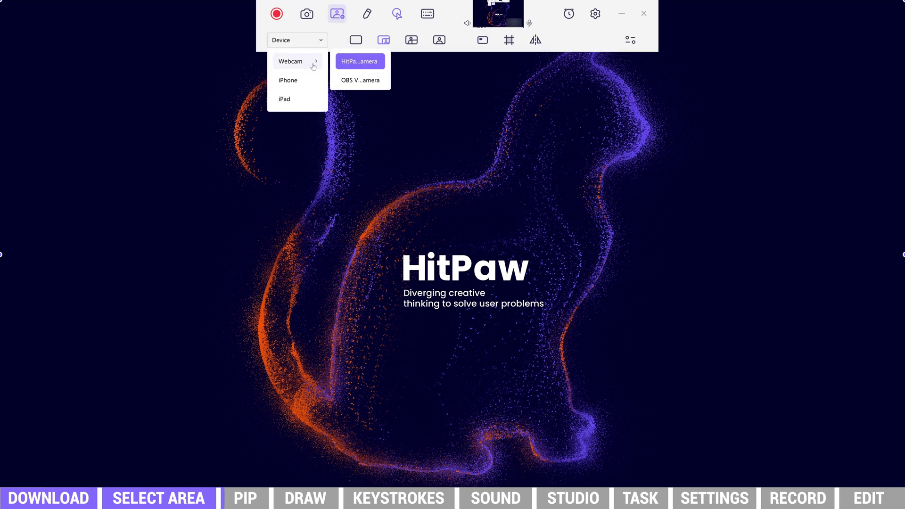
left_click(372, 86)
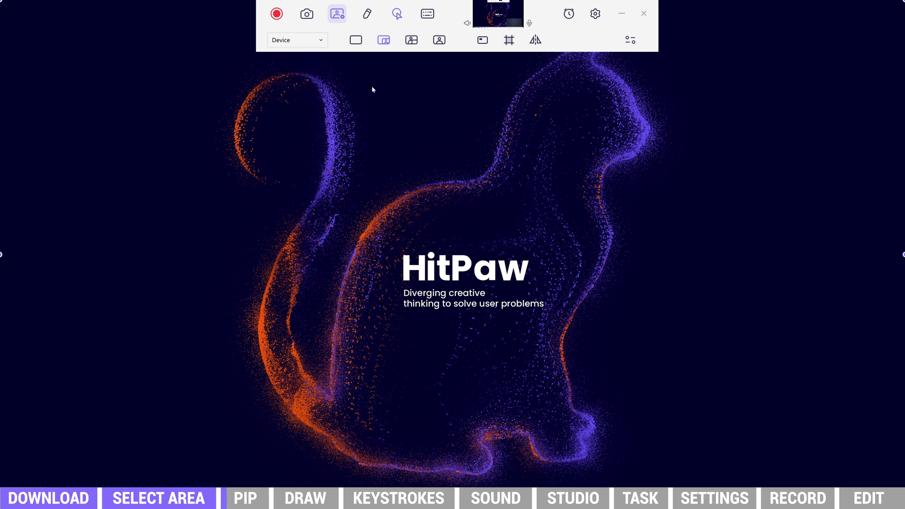
left_click(357, 42)
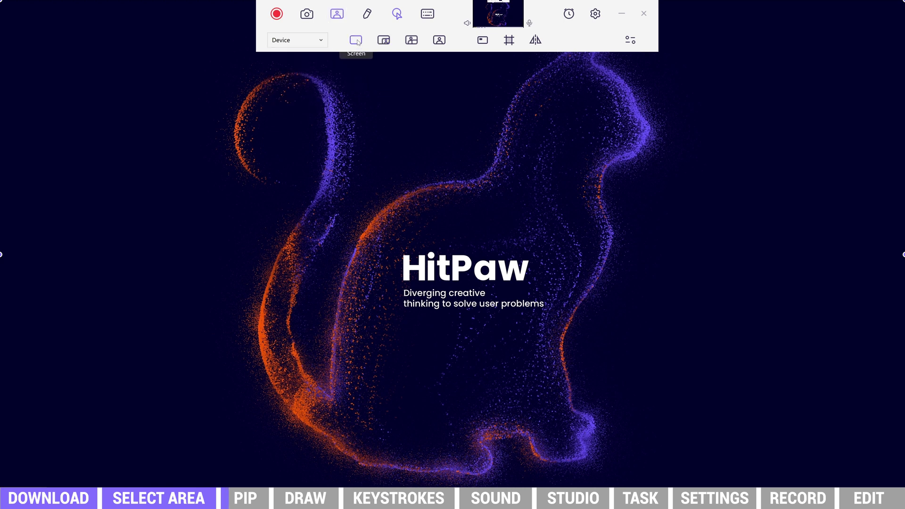
left_click(384, 40)
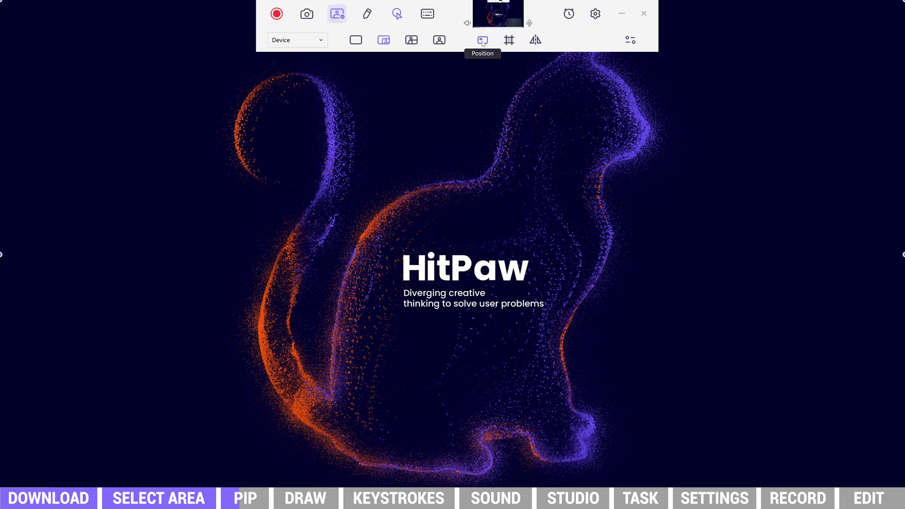
- Review the webcam placement options and switch webcam background removal off and back on
left_click(482, 41)
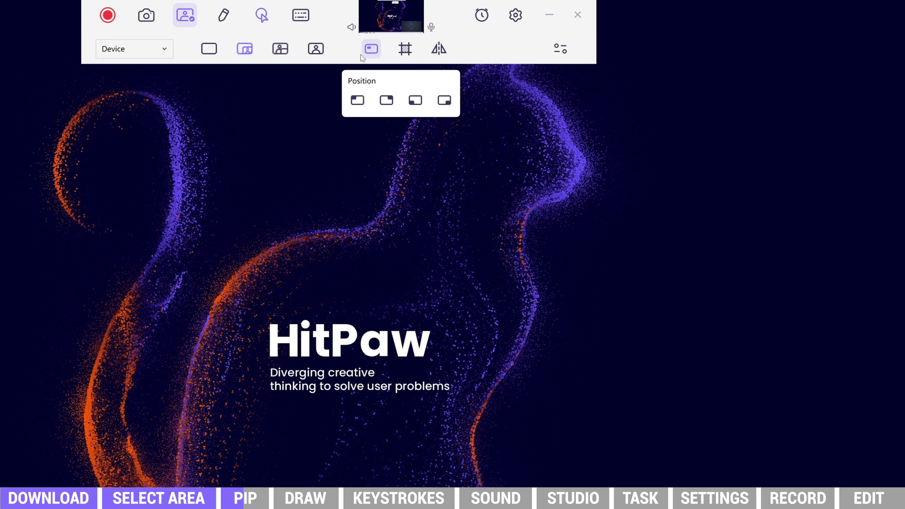
left_click(371, 50)
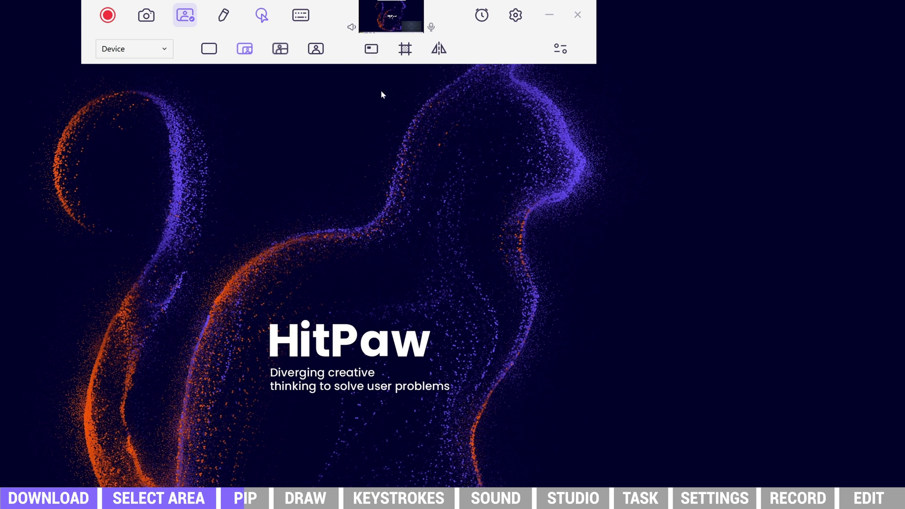
left_click(404, 49)
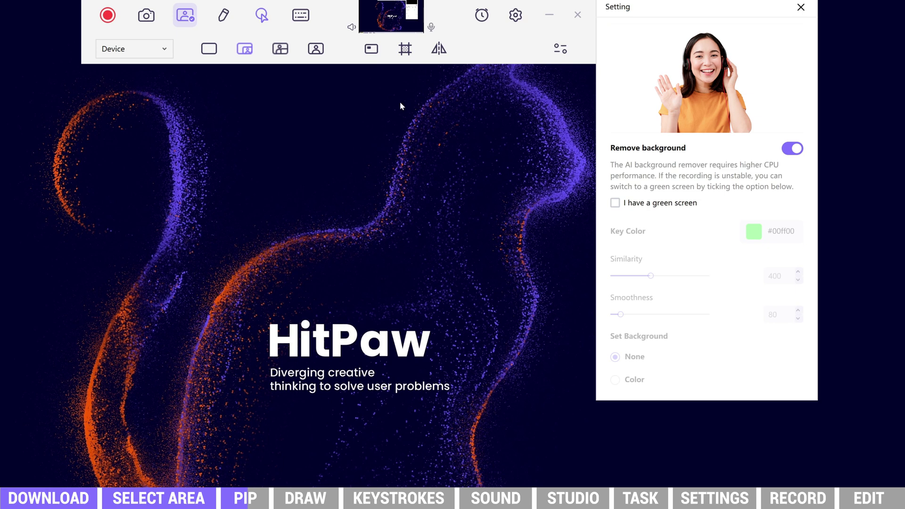
left_click(795, 149)
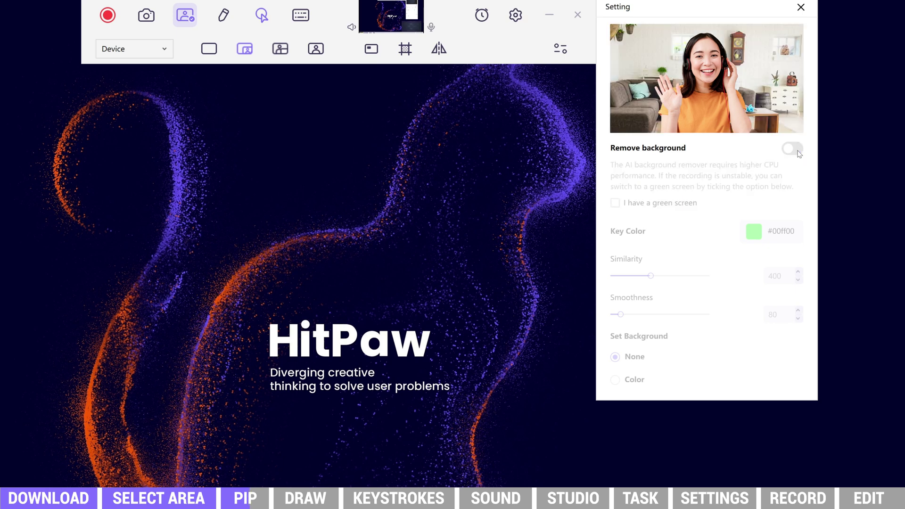
left_click(797, 150)
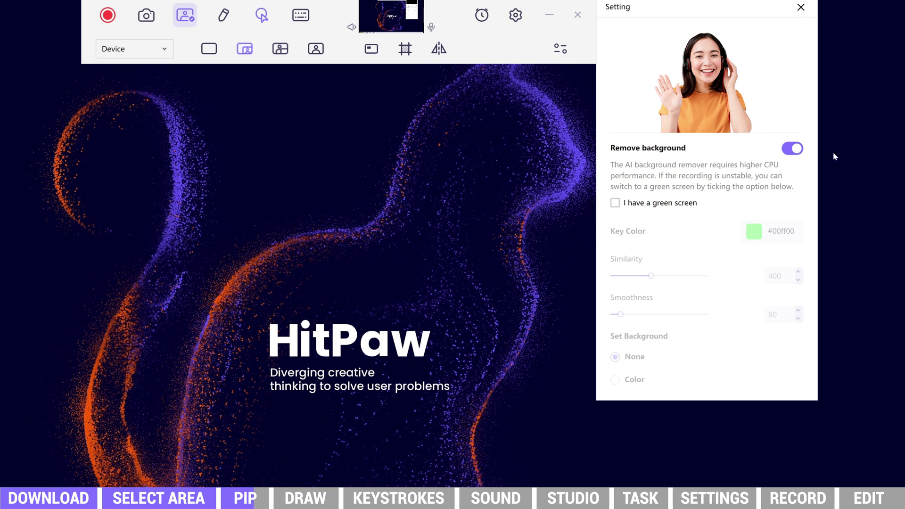
- Key out a #00ff00 green screen, use an orange #faa541 backdrop, and test Mirror
left_click(615, 204)
left_click(754, 232)
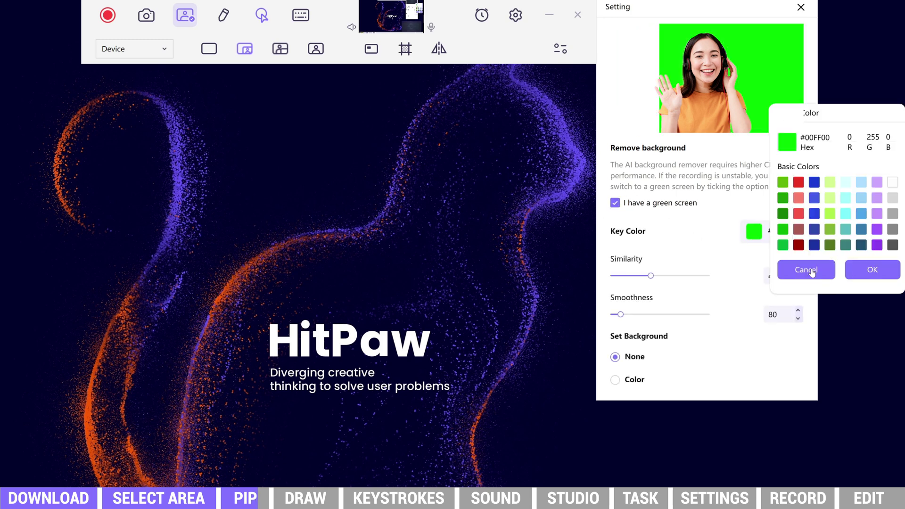
left_click(873, 269)
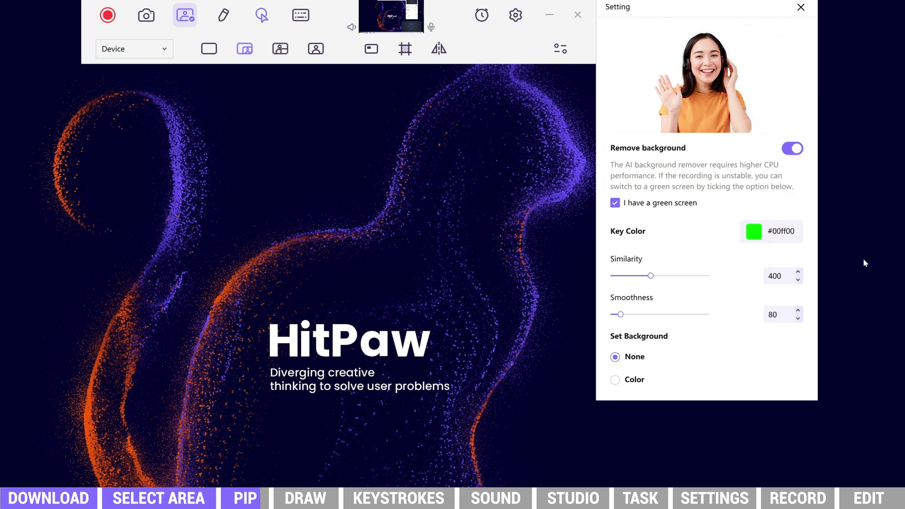
left_click(615, 380)
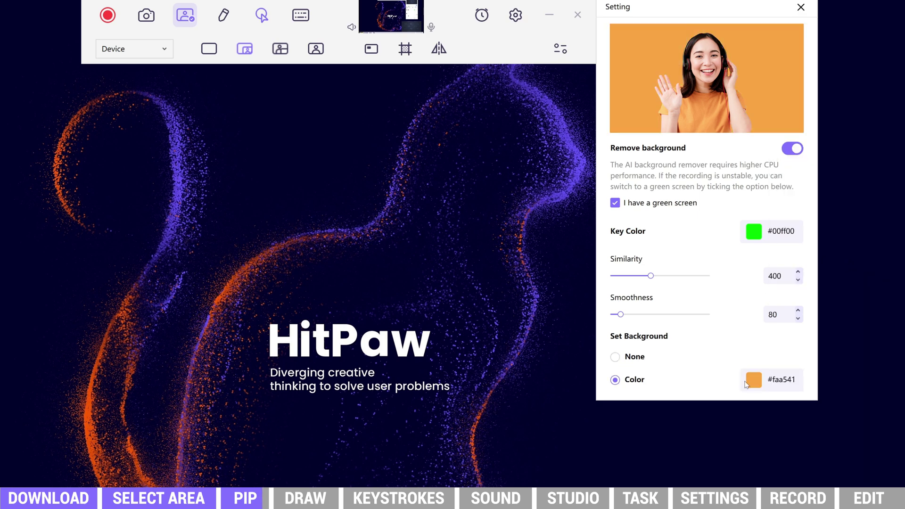
left_click(754, 380)
left_click(870, 270)
left_click(440, 51)
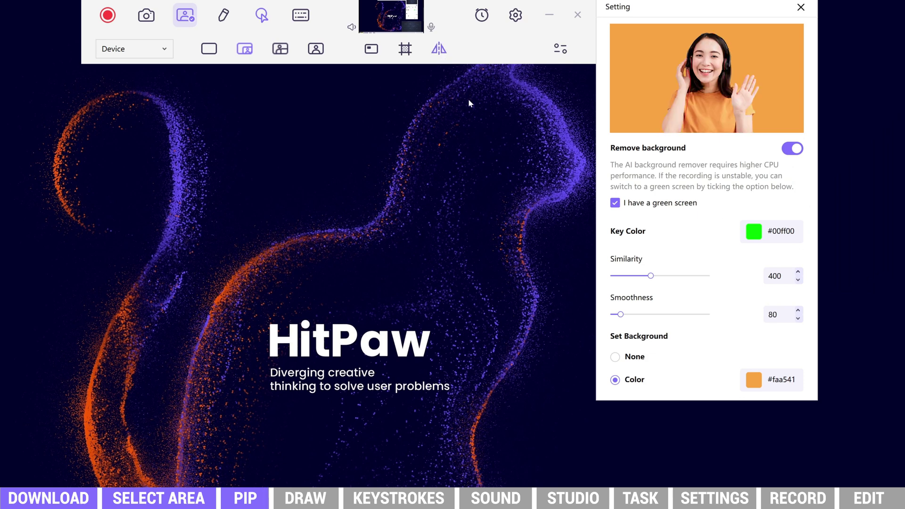
left_click(439, 49)
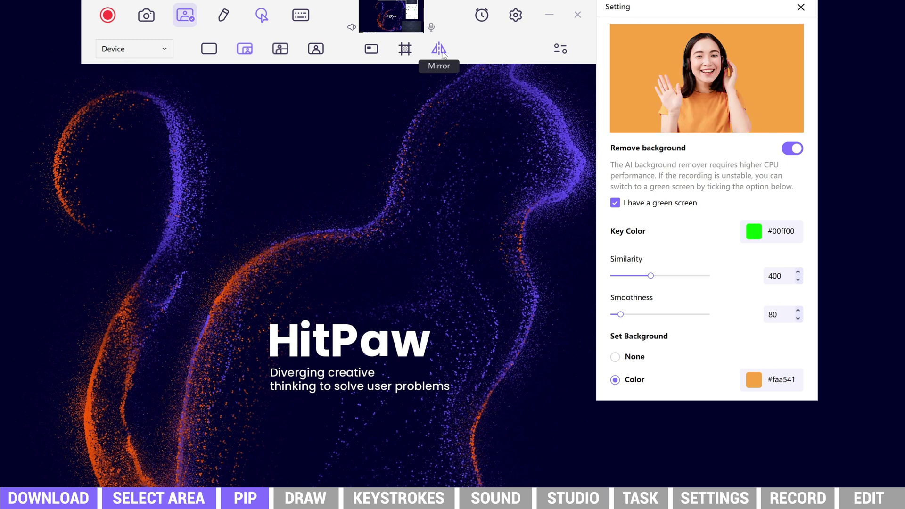
- Turn off the webcam overlay and handwrite 'HitPaw' in orange with the Draw pencil
left_click(185, 15)
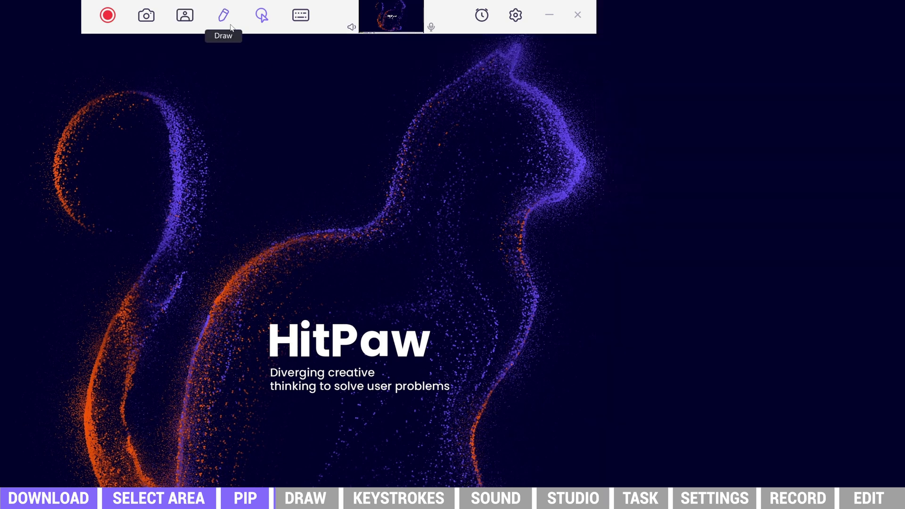
left_click(303, 16)
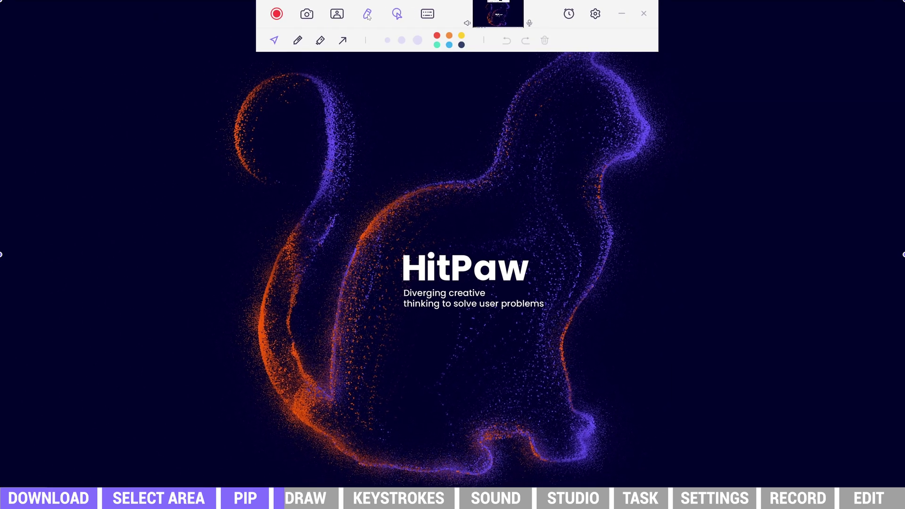
left_click(298, 40)
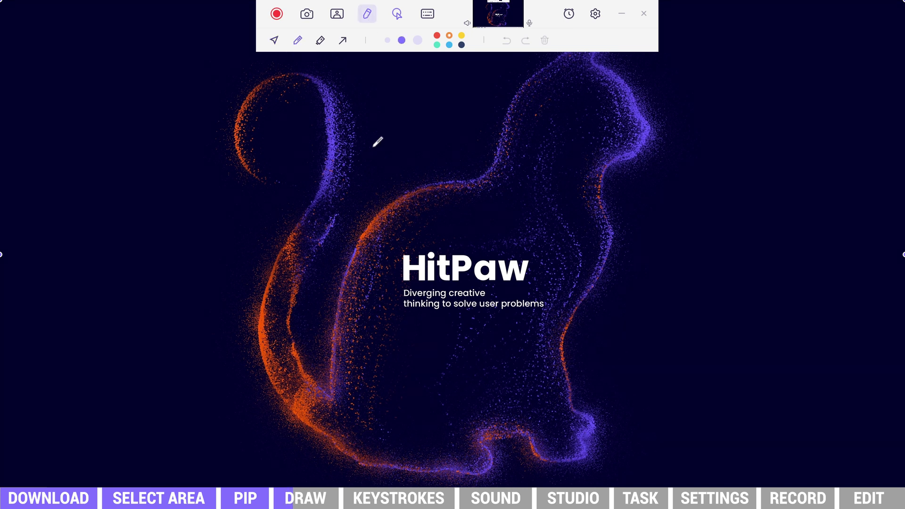
left_click_drag(364, 149, 364, 187)
left_click_drag(366, 170, 390, 170)
left_click_drag(392, 150, 391, 187)
left_click_drag(412, 163, 411, 185)
mouse_move(407, 152)
left_mouse_down()
mouse_move(418, 150)
mouse_move(460, 194)
left_mouse_up()
left_click_drag(436, 171, 471, 166)
mouse_move(486, 150)
left_mouse_down()
mouse_move(485, 197)
mouse_move(492, 161)
left_mouse_up()
left_click_drag(532, 177, 543, 192)
left_click_drag(555, 174, 598, 166)
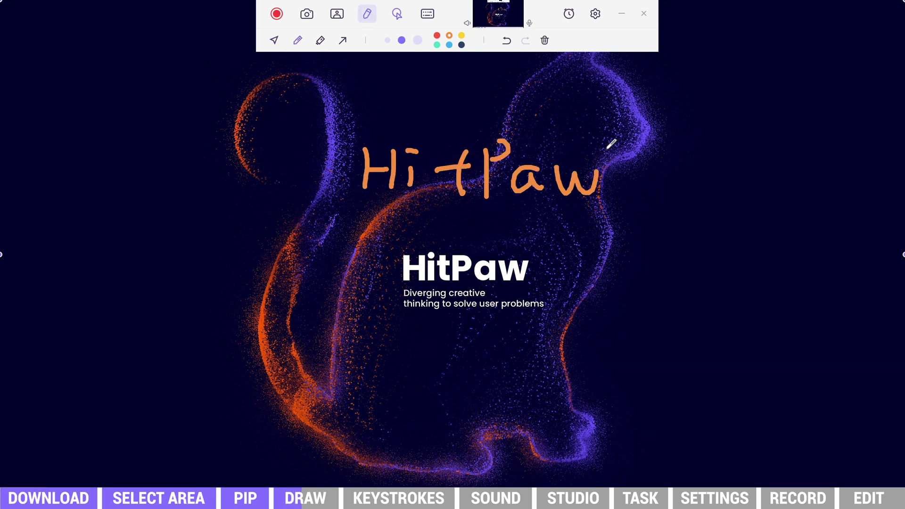
- Highlight the handwriting in blue and orange, add two arrows pointing at it, then clear everything
left_click_drag(353, 208, 589, 198)
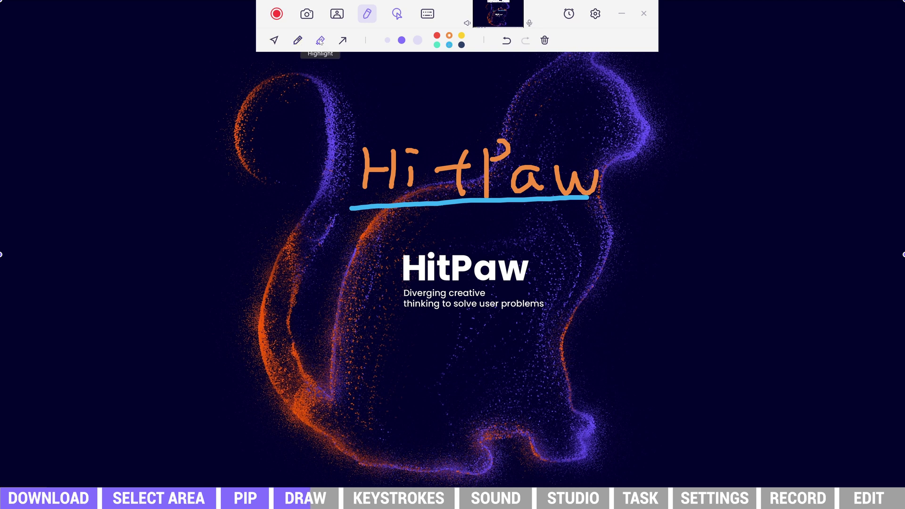
left_click_drag(355, 172, 511, 170)
left_click_drag(374, 142, 441, 149)
left_click(343, 40)
mouse_move(676, 327)
left_mouse_down()
mouse_move(605, 298)
mouse_move(566, 239)
left_mouse_up()
left_click_drag(678, 289, 580, 230)
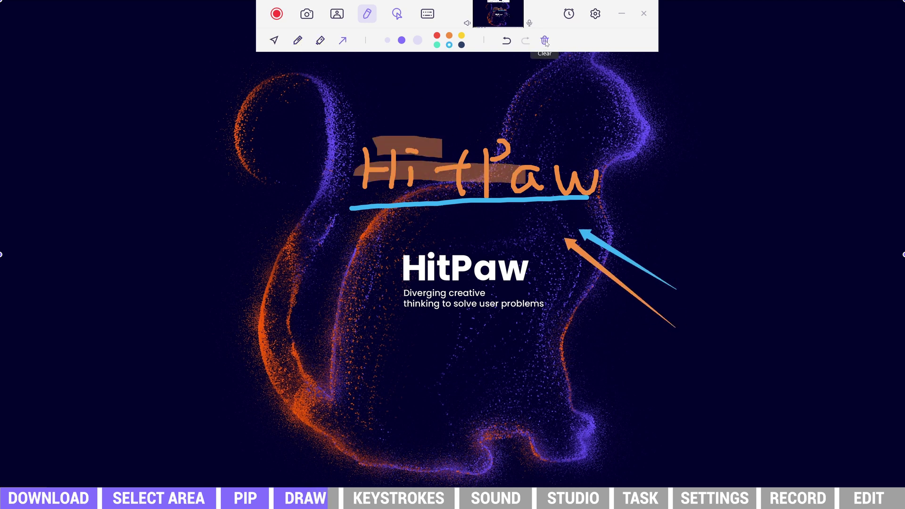
left_click(545, 41)
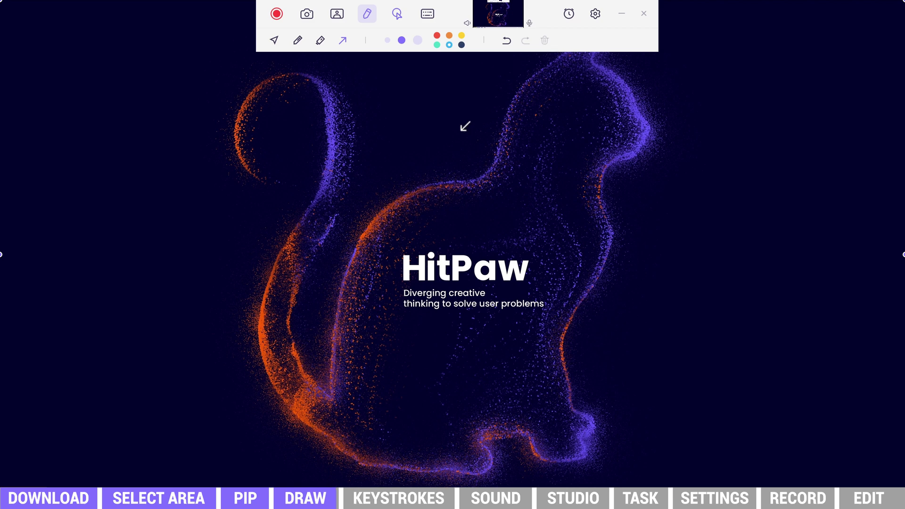
- Turn off drawing, give the cursor a yellow highlight, and switch on Show Keystrokes
left_click(368, 14)
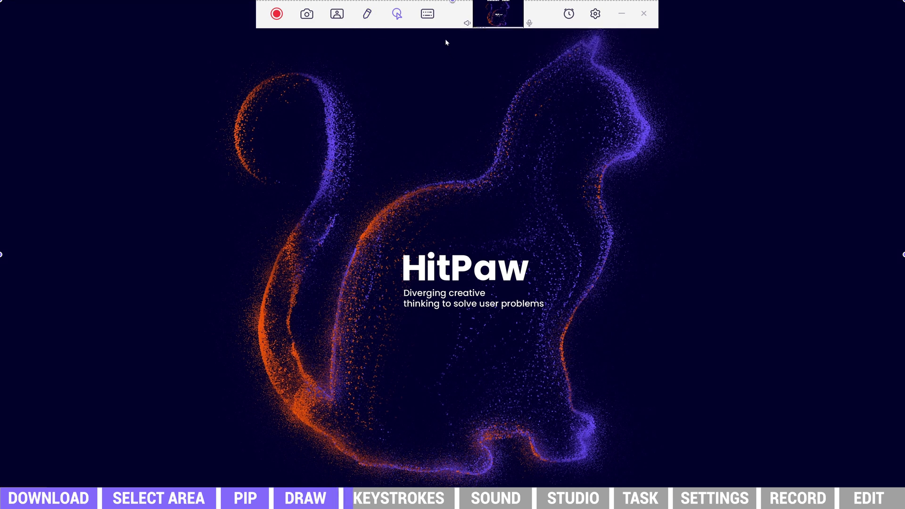
left_click(397, 13)
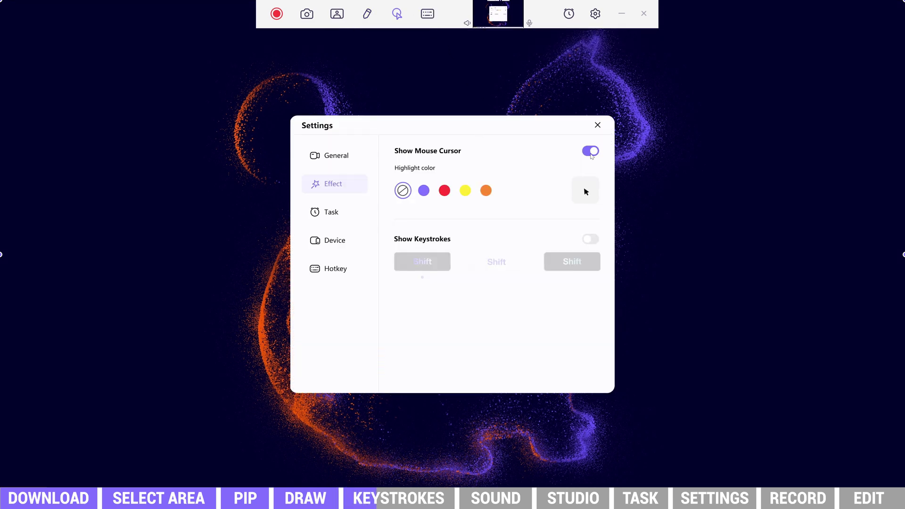
left_click(465, 191)
left_click(486, 191)
left_click(445, 190)
left_click(466, 190)
left_click(590, 240)
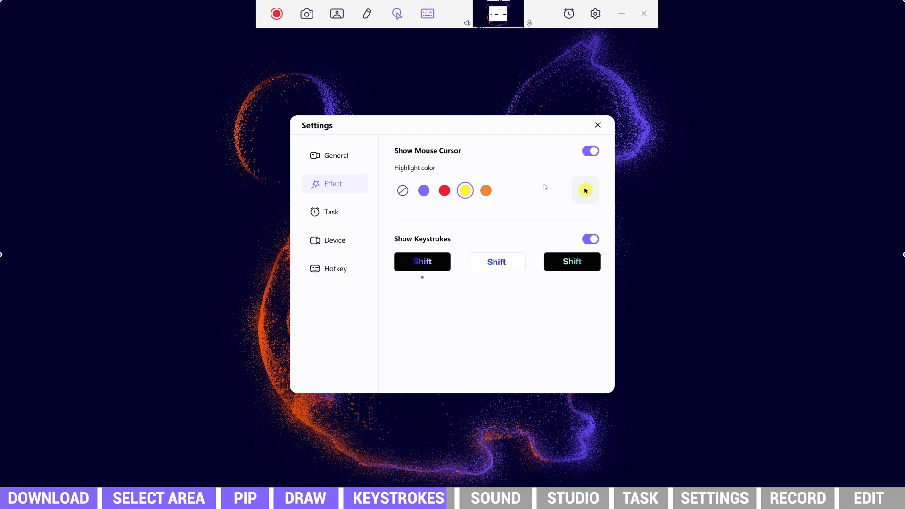
- Close Settings and toggle the speaker and microphone audio capture on the toolbar
left_click(598, 124)
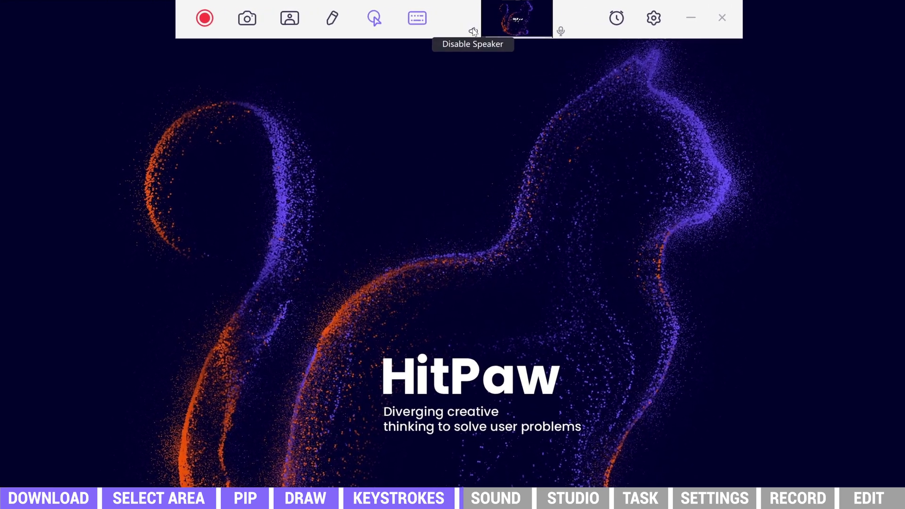
left_click(473, 31)
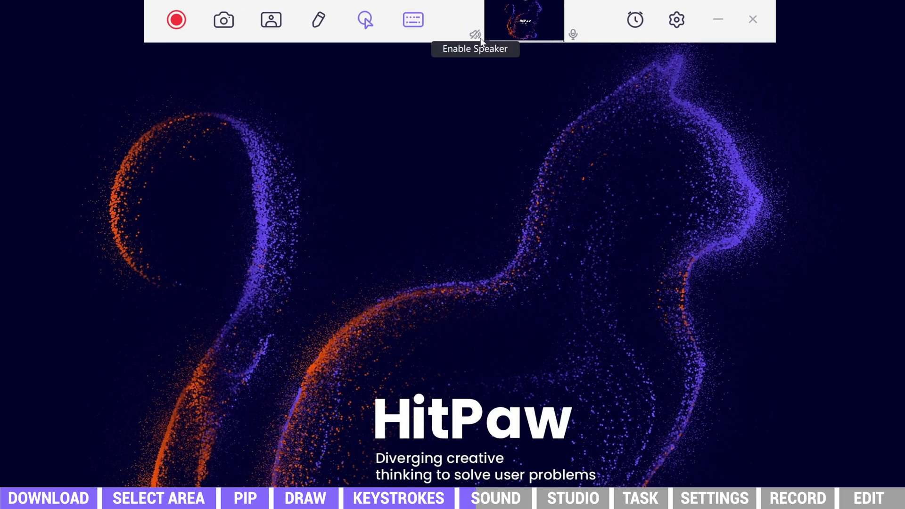
left_click(574, 35)
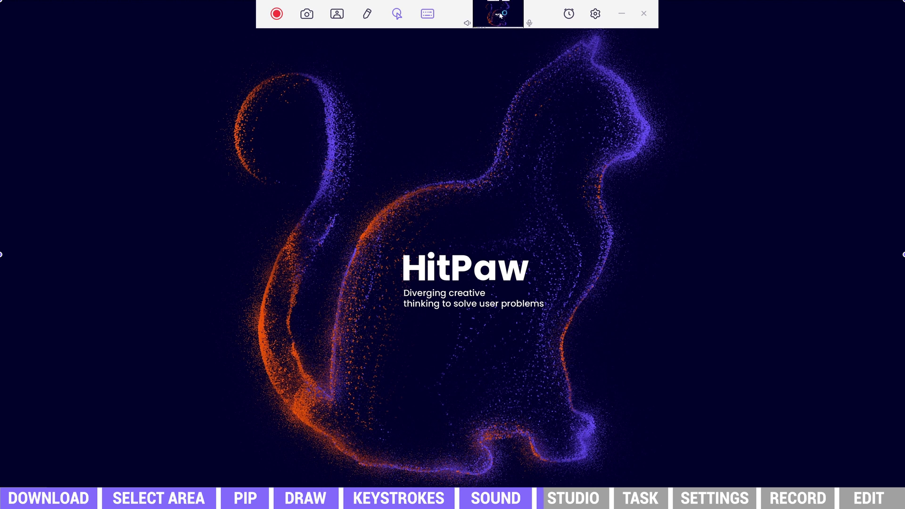
left_click(501, 16)
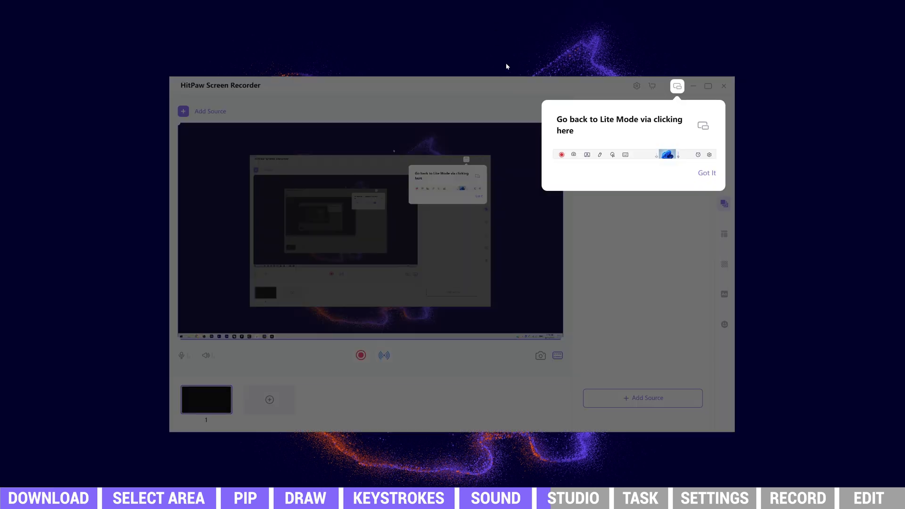
left_click(706, 173)
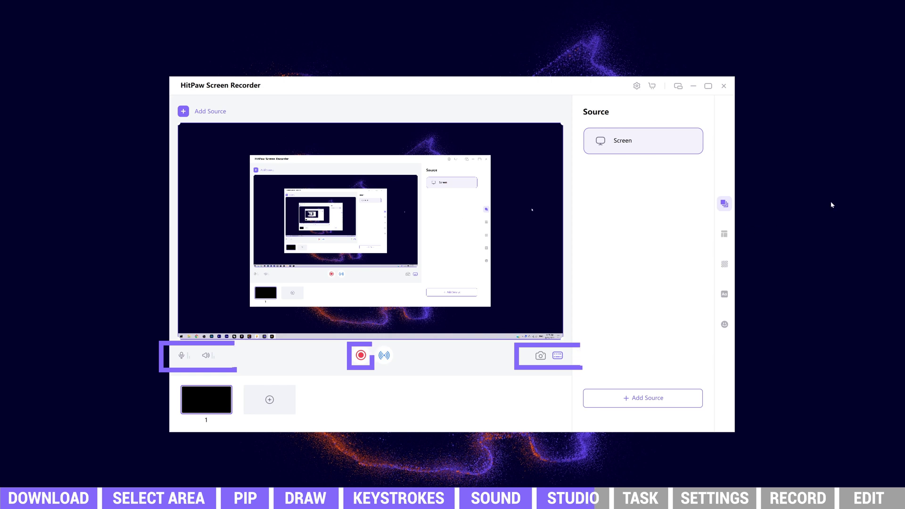
mouse_move(675, 143)
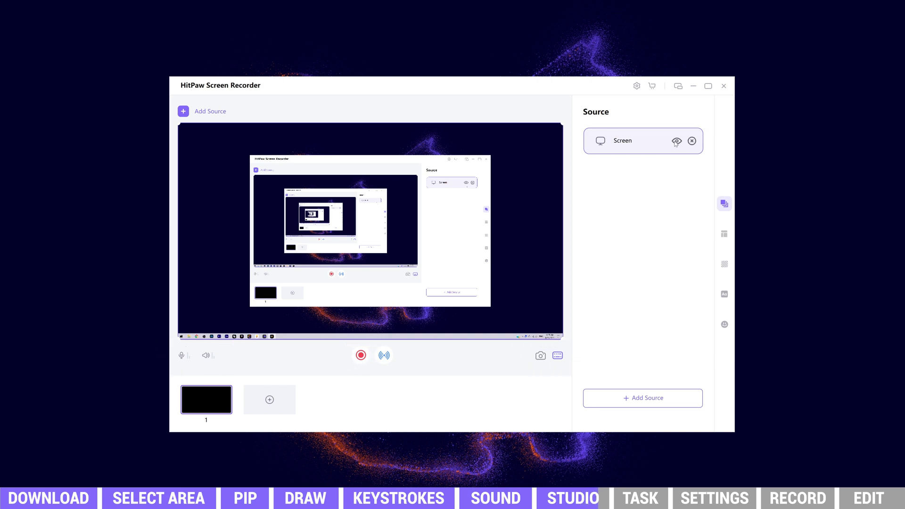
left_click(679, 86)
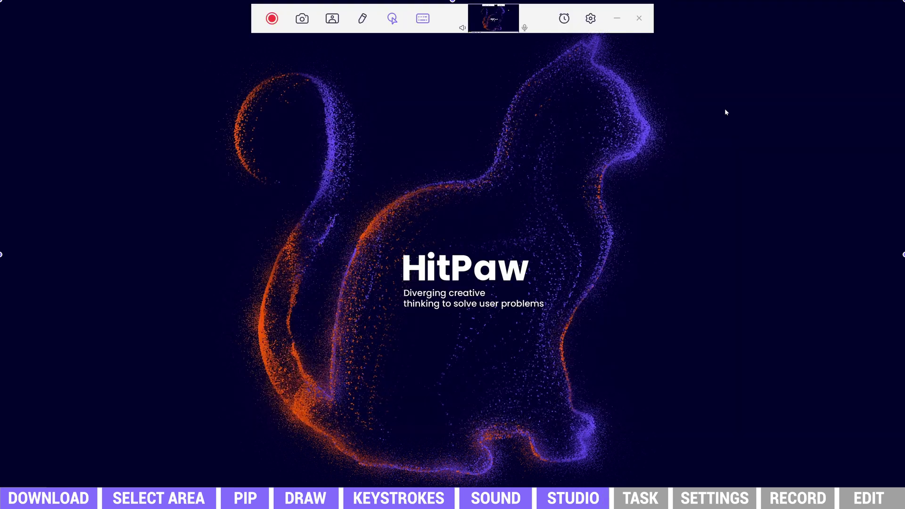
left_click(565, 19)
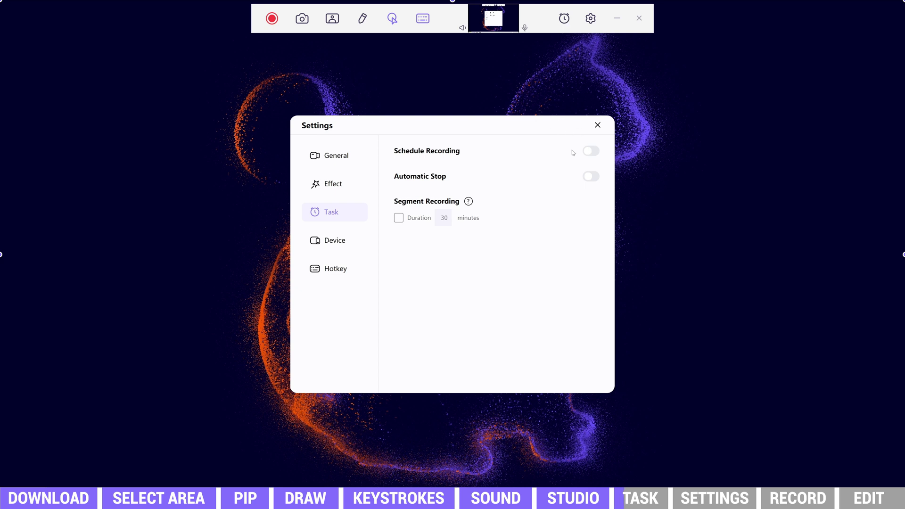
left_click(592, 152)
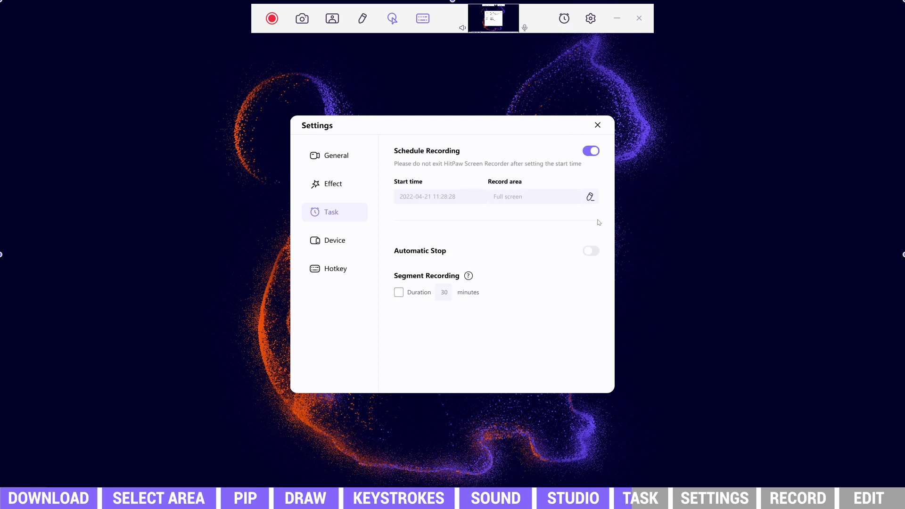
left_click(592, 251)
left_click(399, 342)
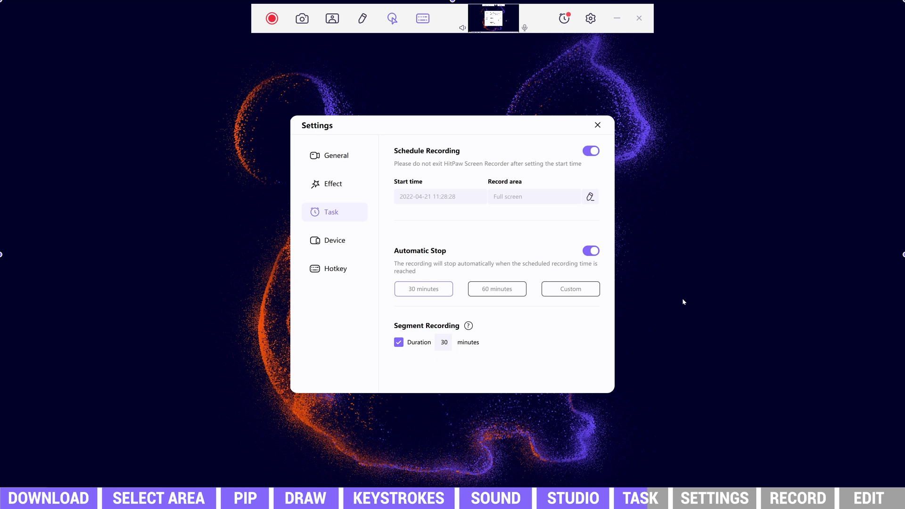
left_click(399, 342)
left_click(593, 253)
left_click(592, 151)
left_click(598, 125)
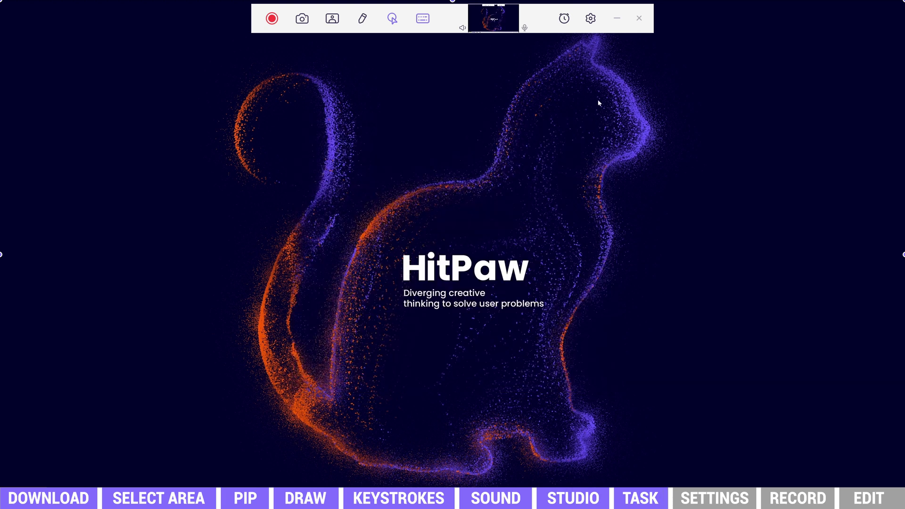
- Change the frame rate from 30 to 60 fps, check the Hotkey page, and close Settings
left_click(591, 20)
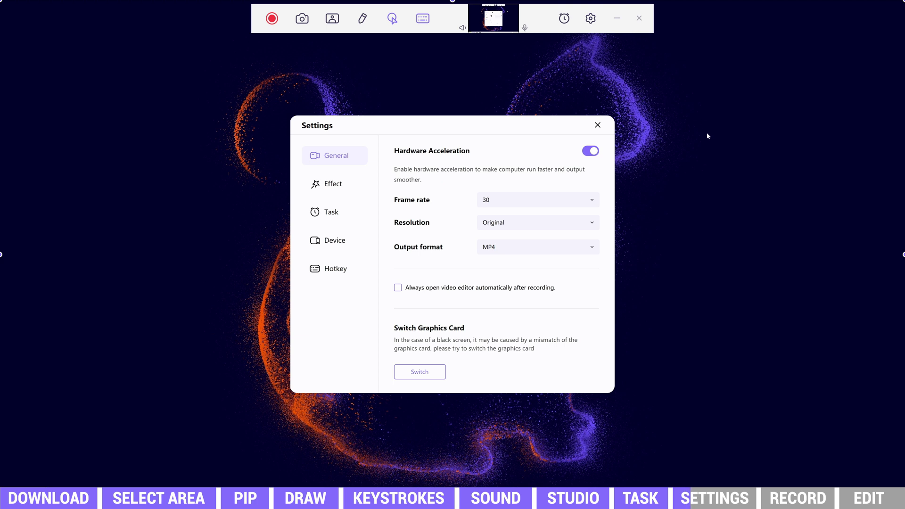
left_click(567, 202)
scroll(541, 246, "down", 3)
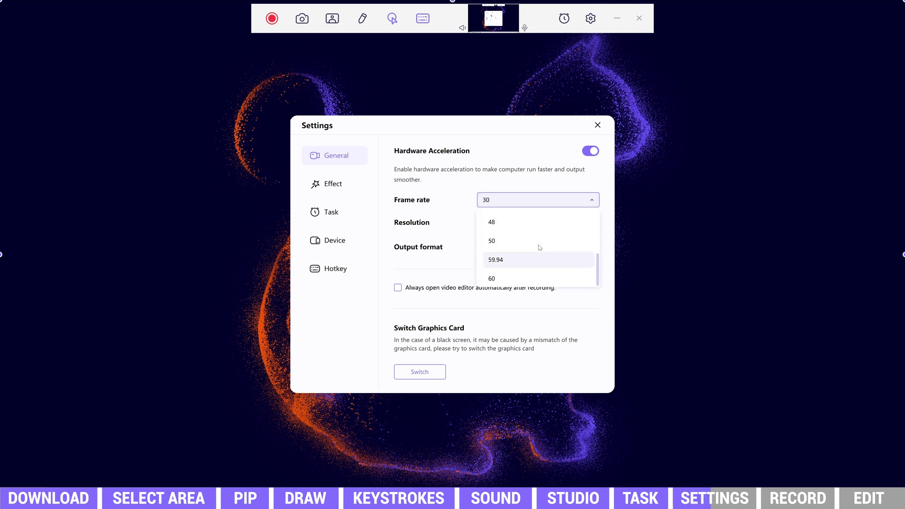
left_click(512, 280)
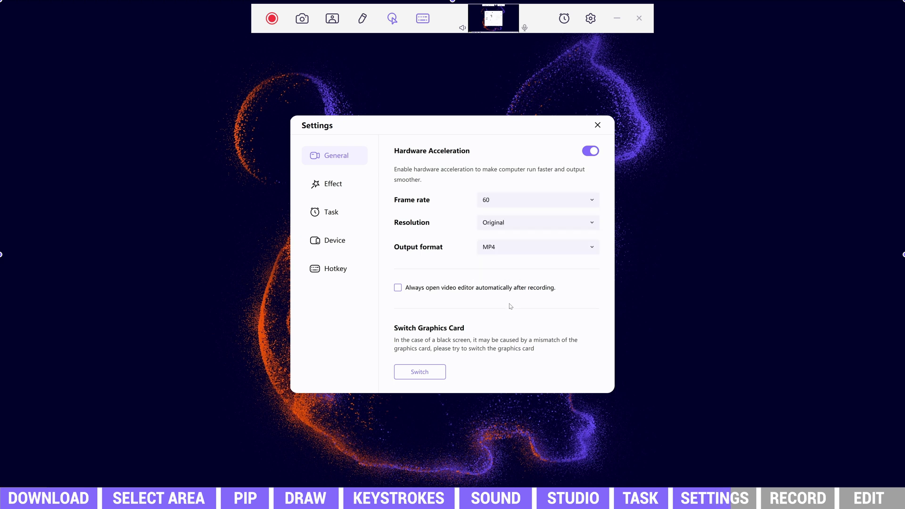
left_click(336, 270)
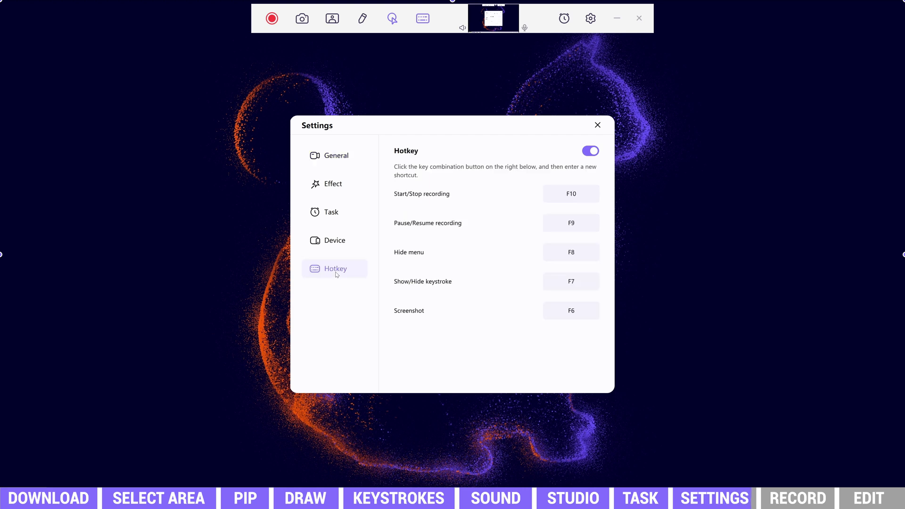
left_click(598, 126)
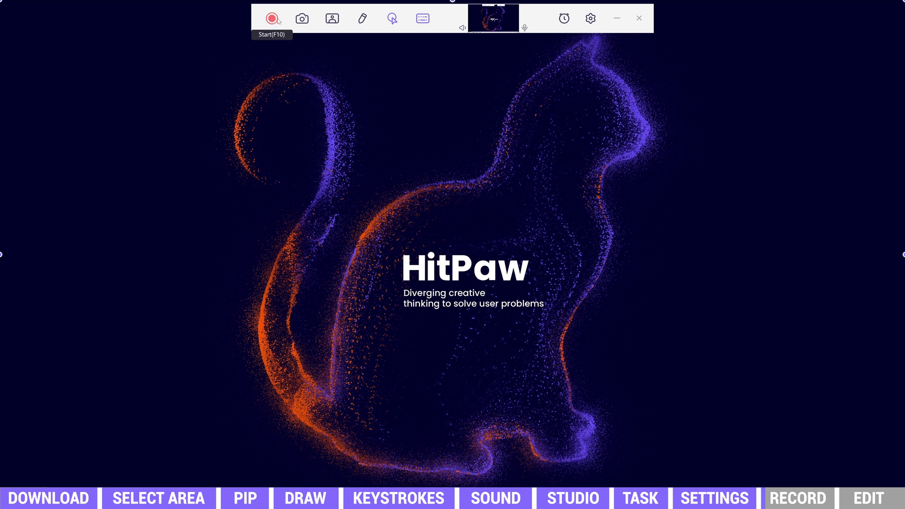
- Start a full-screen recording while scrolling down the HitPaw product webpage in Chrome
left_click(272, 19)
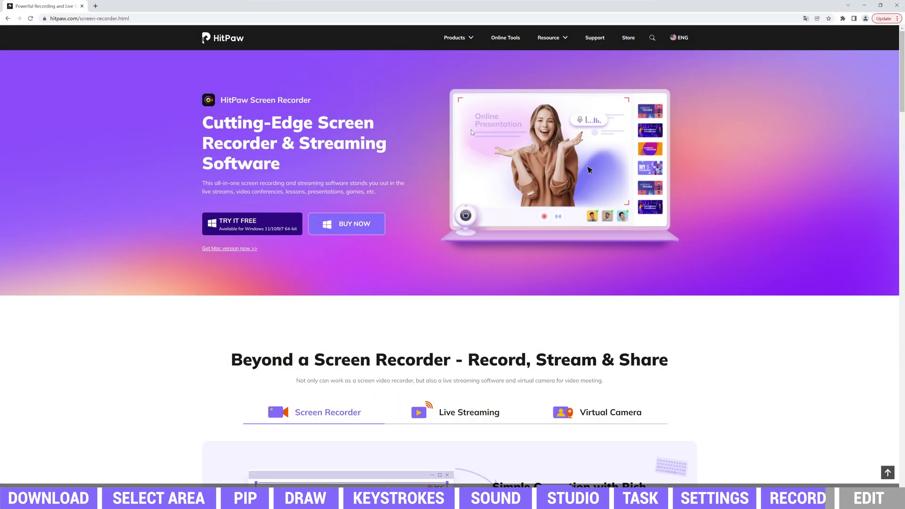
scroll(509, 157, "down", 10)
scroll(509, 158, "down", 2)
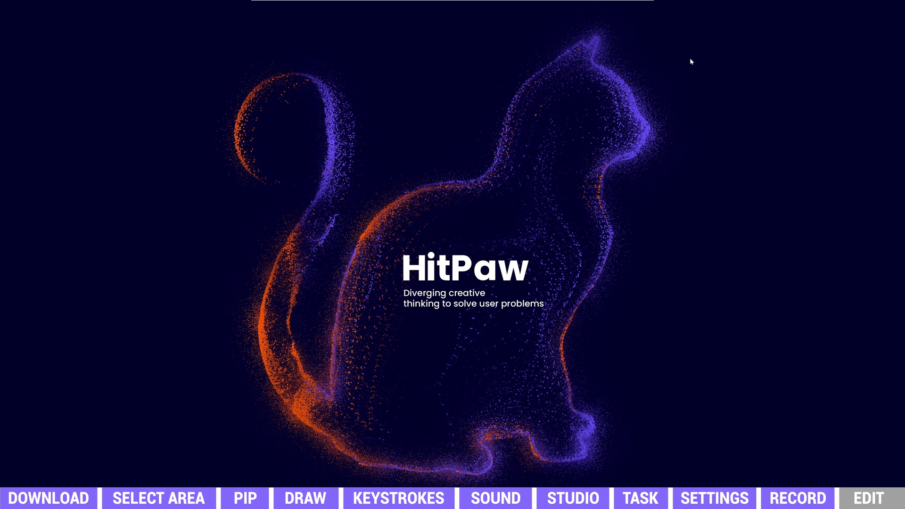
- Stop the recording and locate the 46-second 2022_04_21_112754.mp4 in History, showing its options
mouse_move(274, 5)
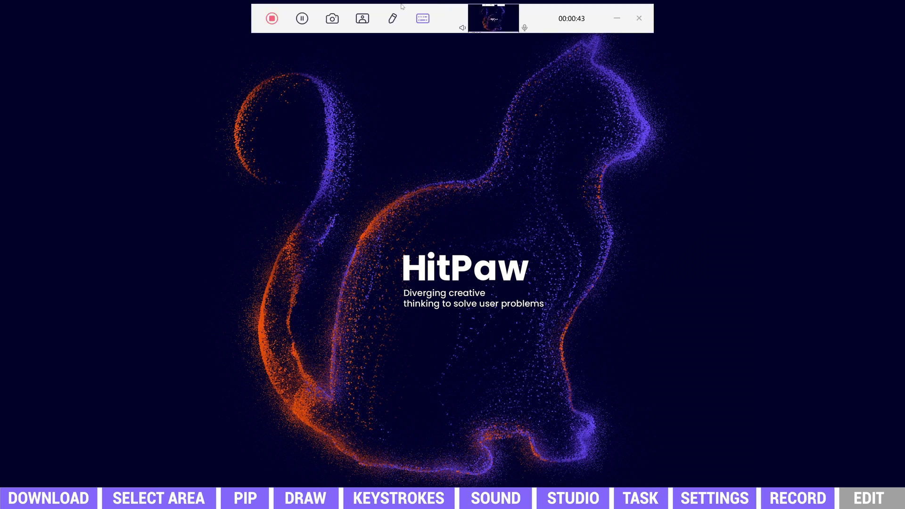
left_click(272, 18)
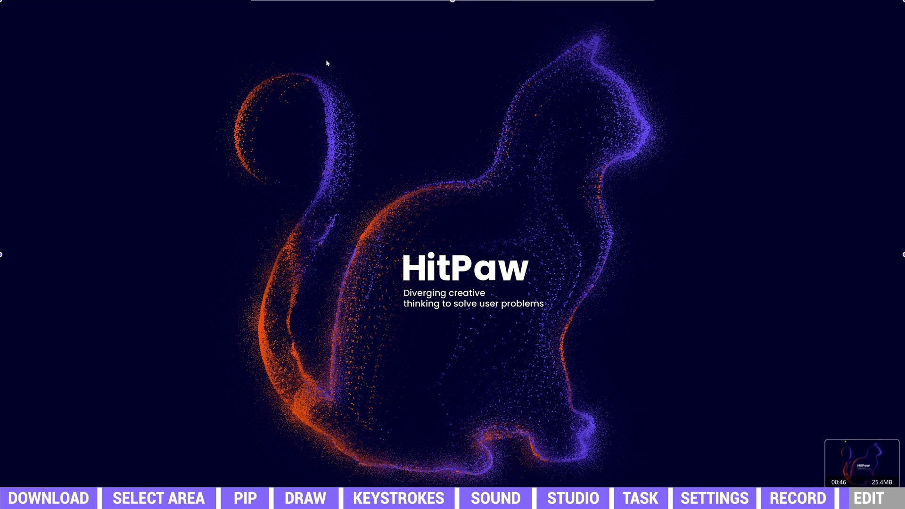
left_click(645, 19)
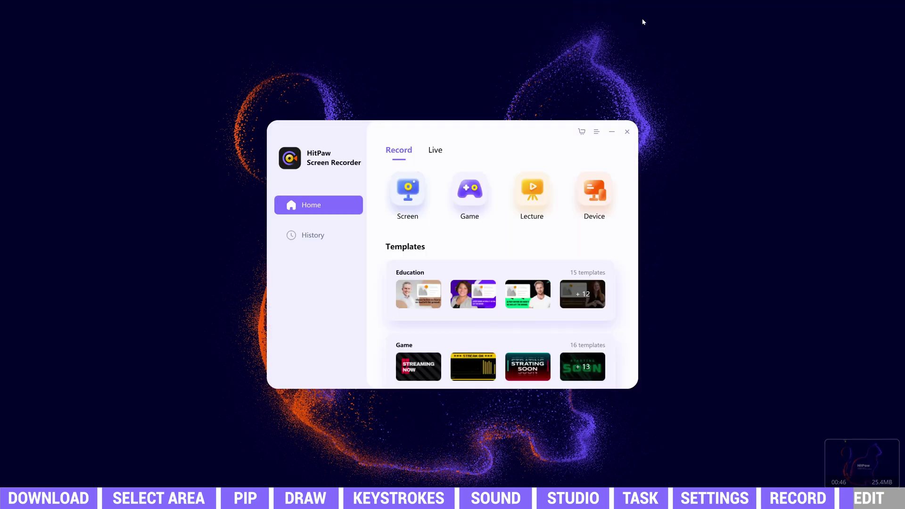
left_click(319, 237)
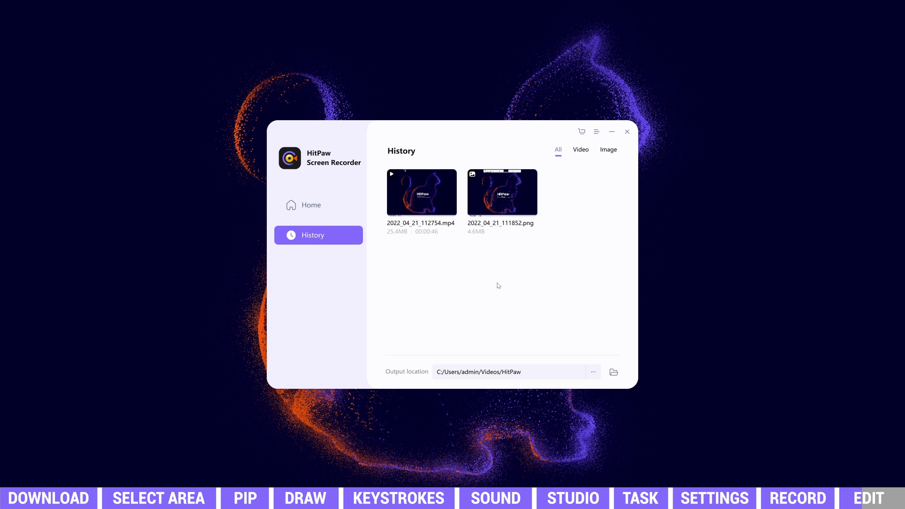
left_click(446, 206)
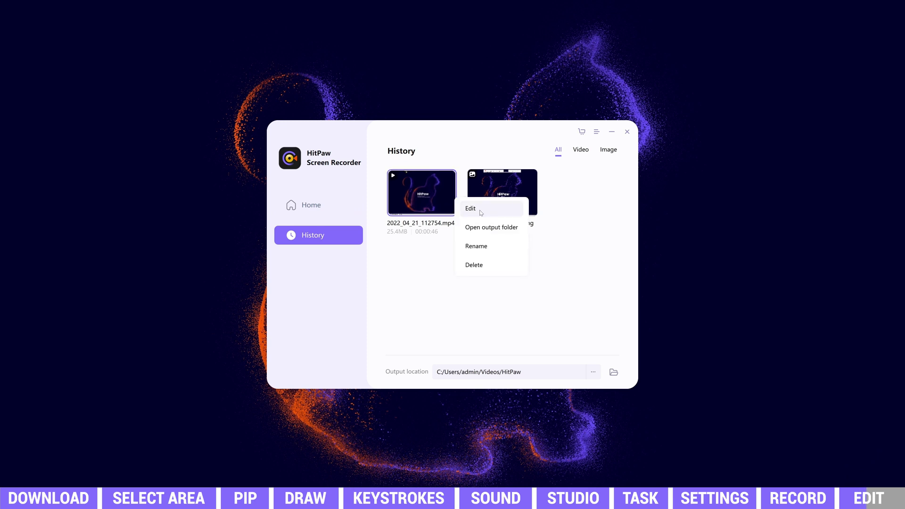
- Open the recording in the editor, trim it to 00:22:48–00:43:53, and bring up the export dialog
left_click(481, 212)
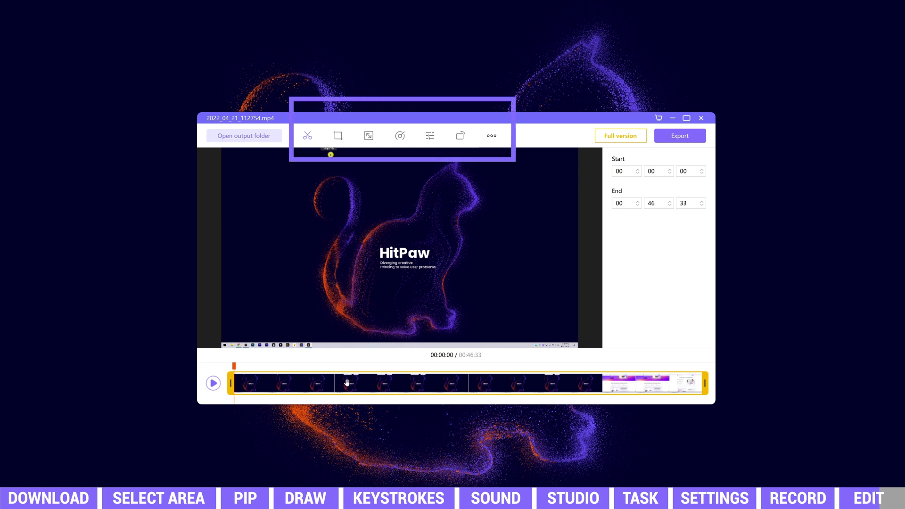
left_click_drag(350, 383, 545, 373)
left_click_drag(230, 383, 461, 384)
left_click_drag(705, 384, 677, 384)
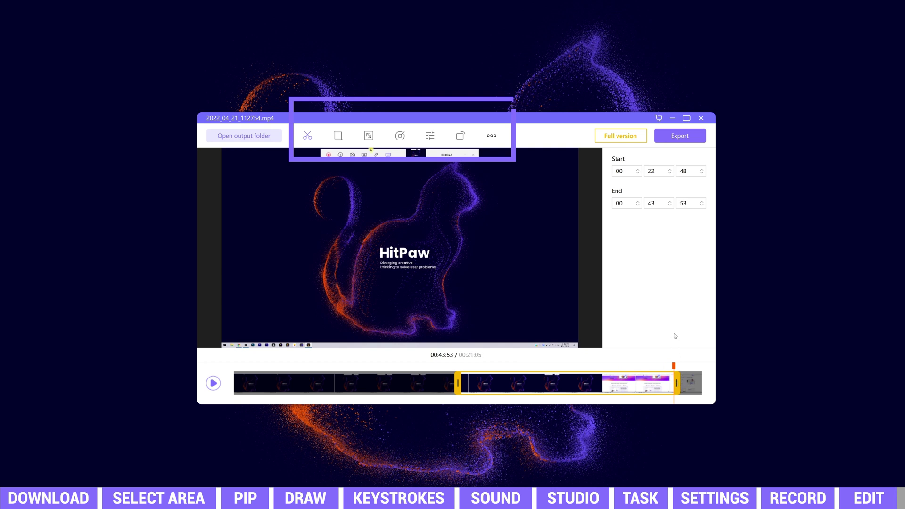
left_click(679, 136)
- Export the trimmed clip with the format kept as Video(.MP4)
left_click(568, 225)
left_click(512, 235)
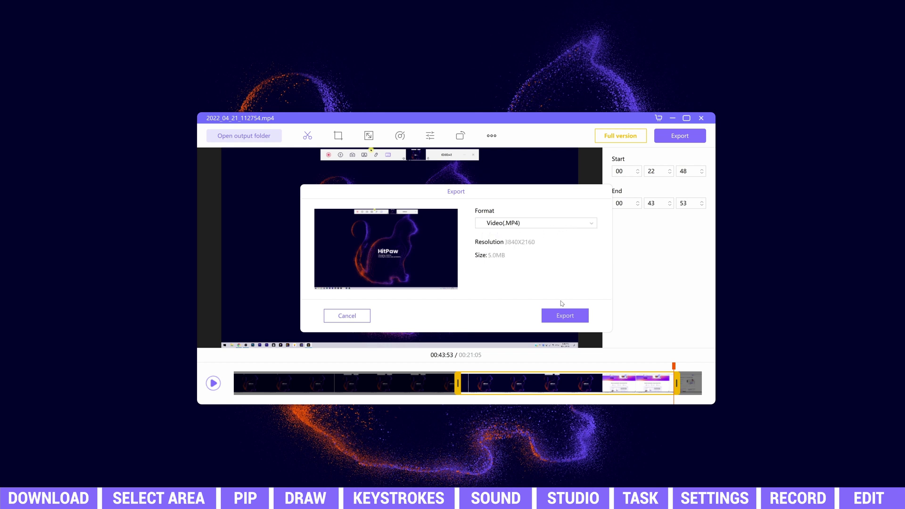
left_click(562, 316)
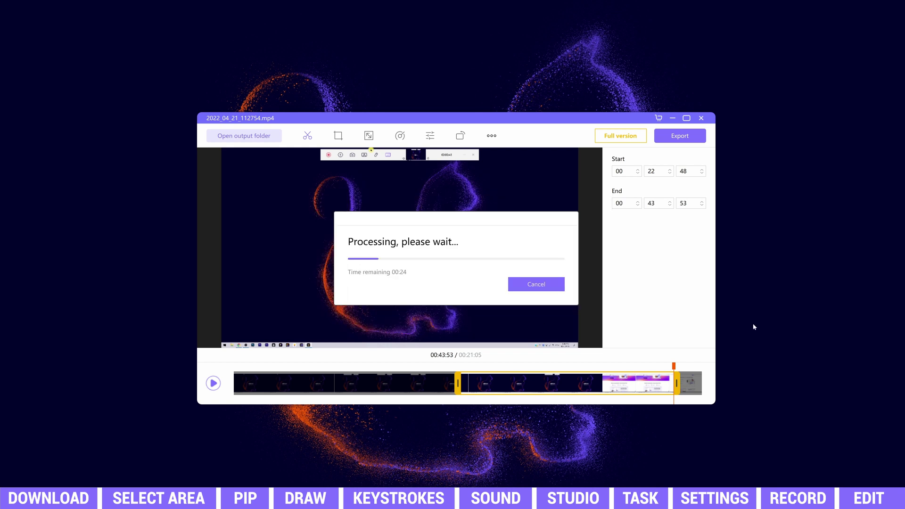